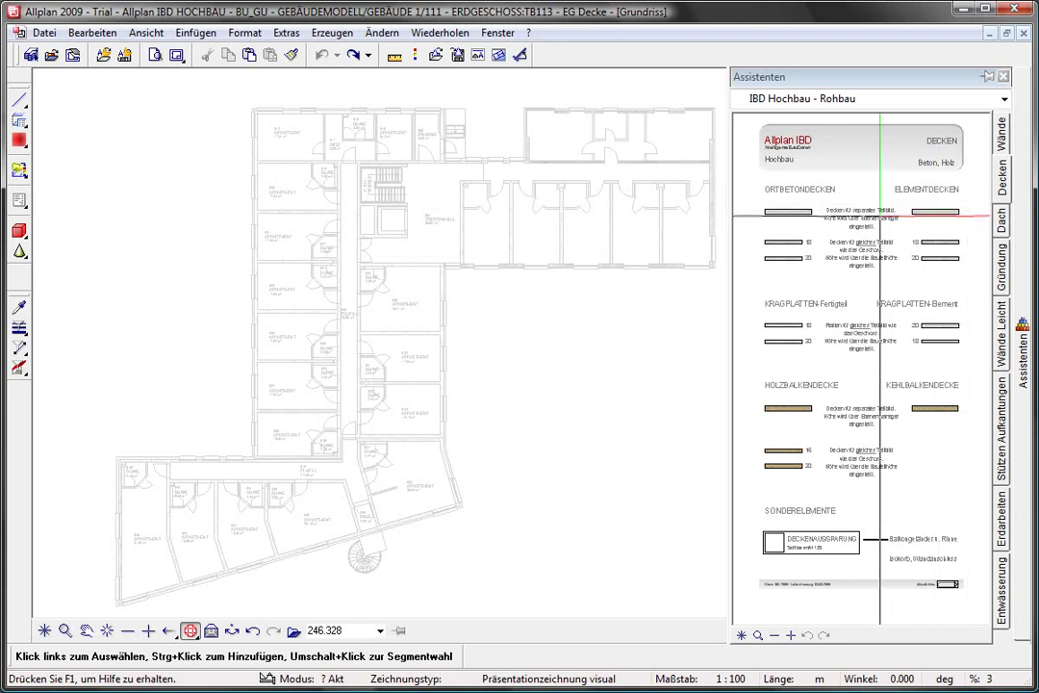
- Draw an in-situ concrete slab (Ortbetondecke) around the entire building outline with a -0.120 edge offset
double_click(800, 212)
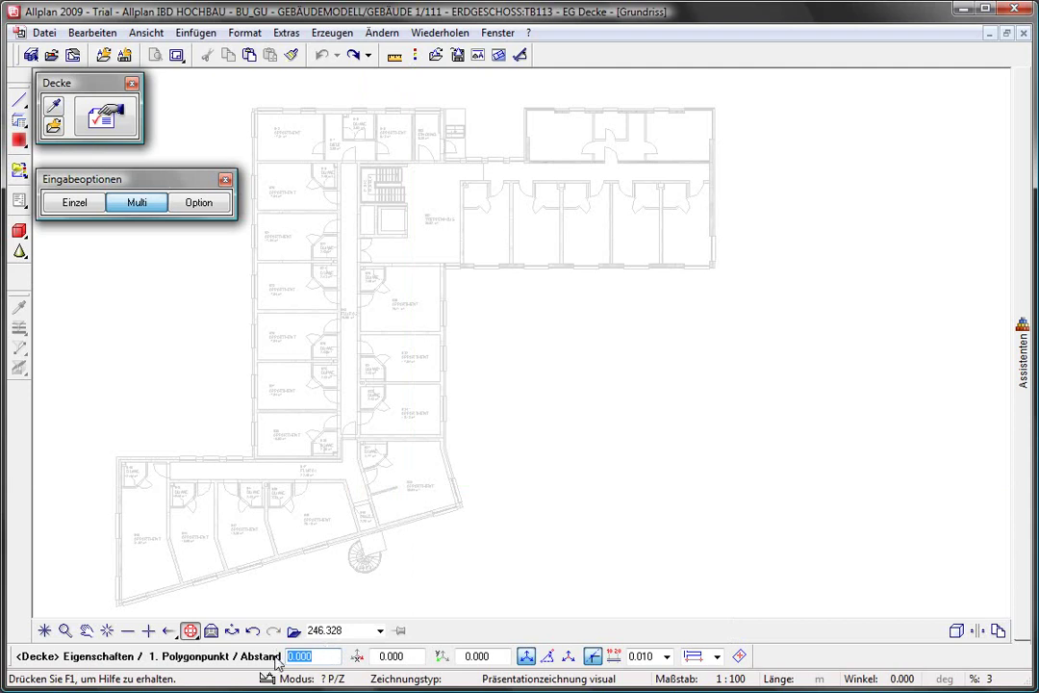
text(-.12)
key(Return)
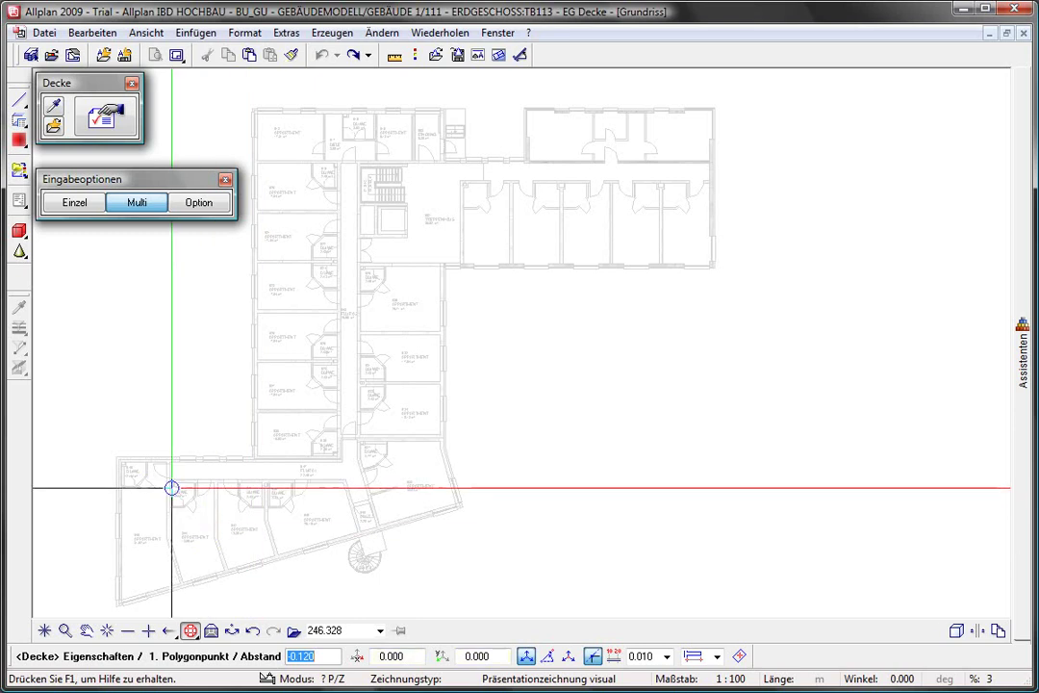
click(150, 453)
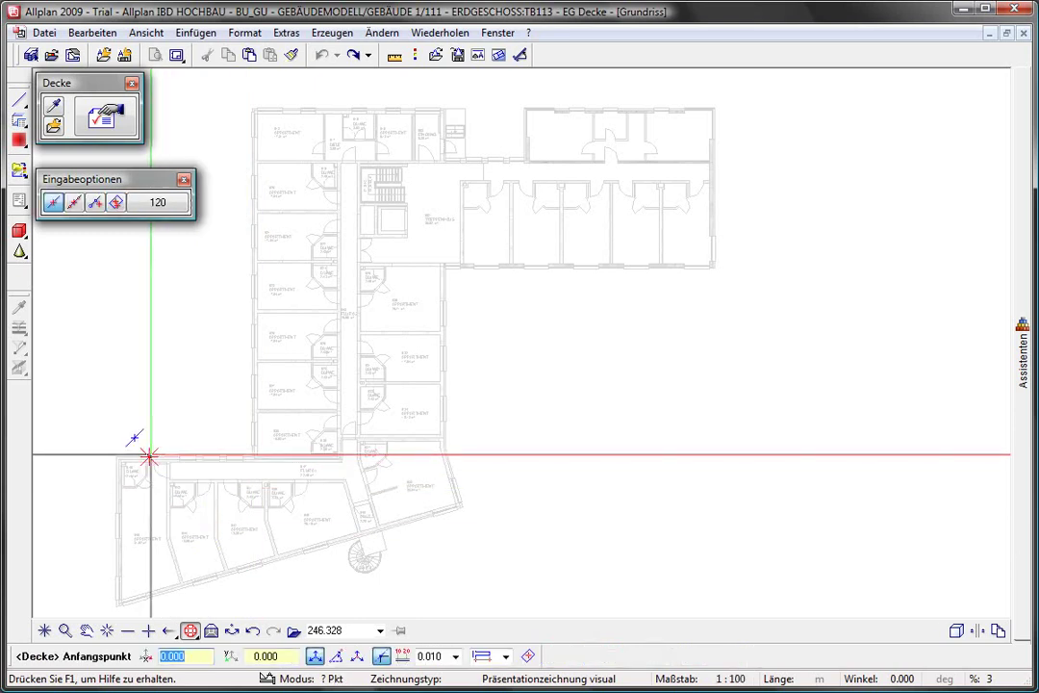
click(116, 203)
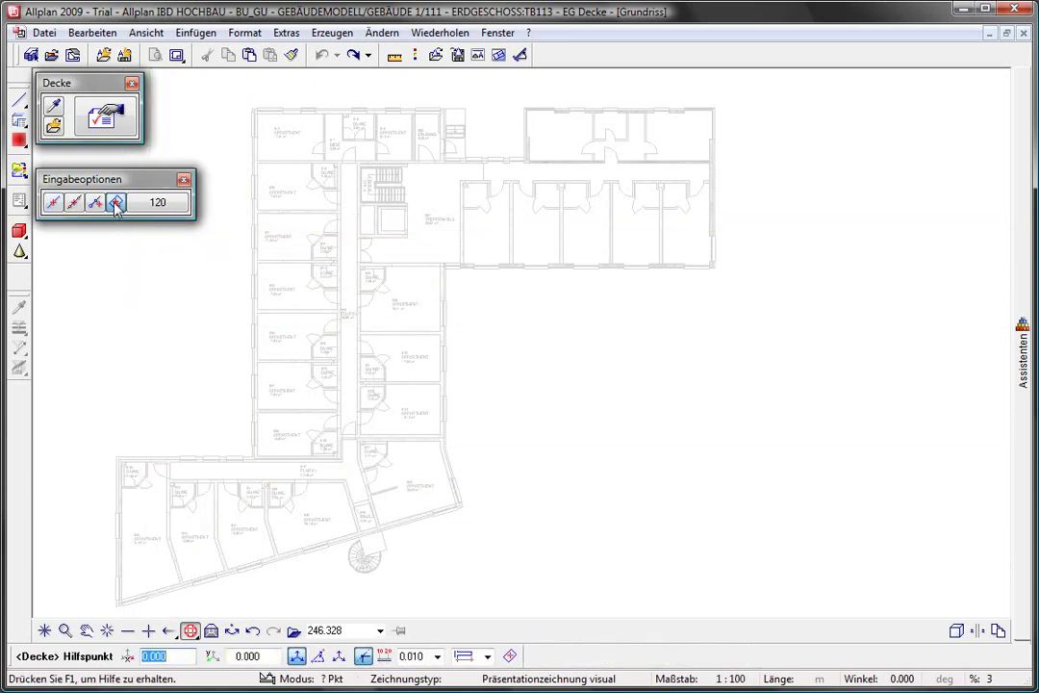
click(144, 423)
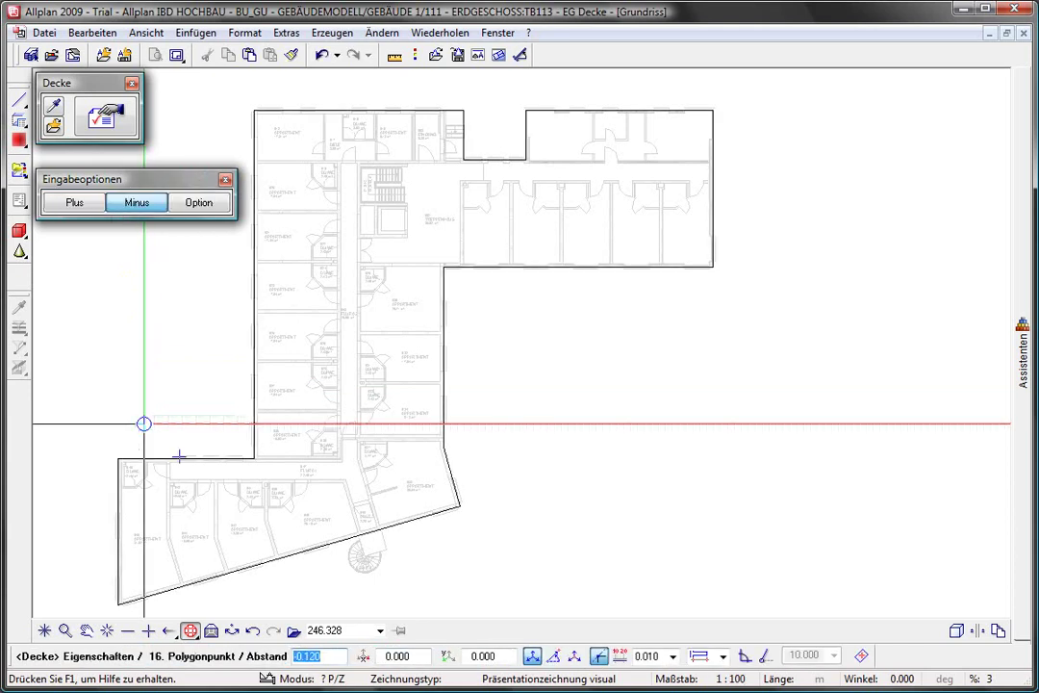
key(Escape)
key(Escape)
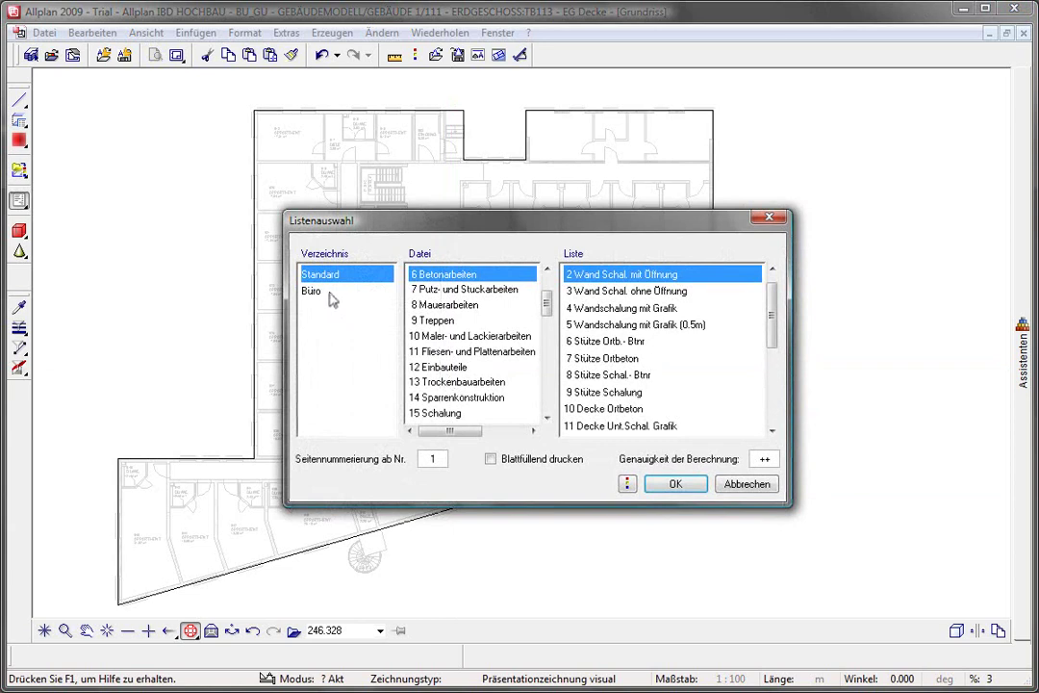
- List the slab's quantities using the Büro Allplan BCM '4 Mengen' report template
click(333, 294)
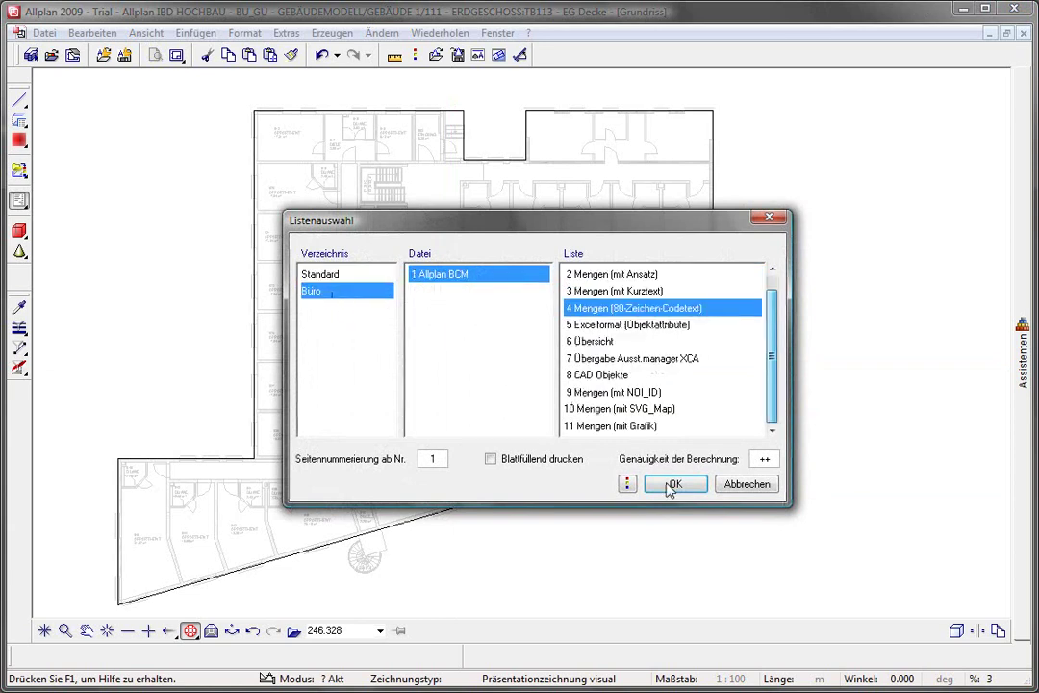
click(674, 484)
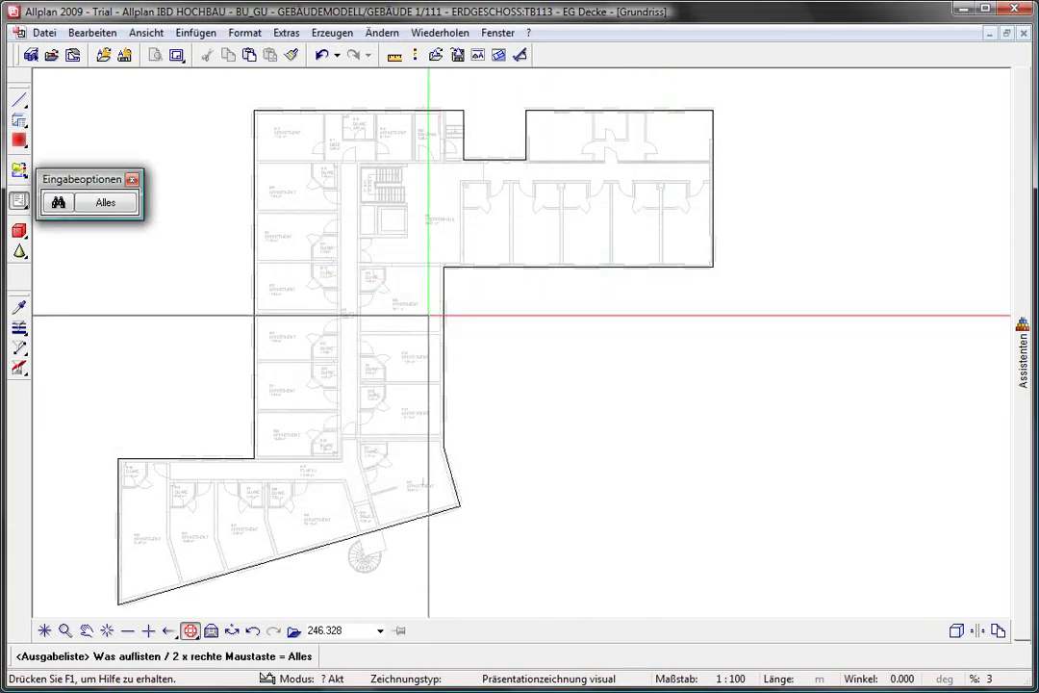
click(429, 315)
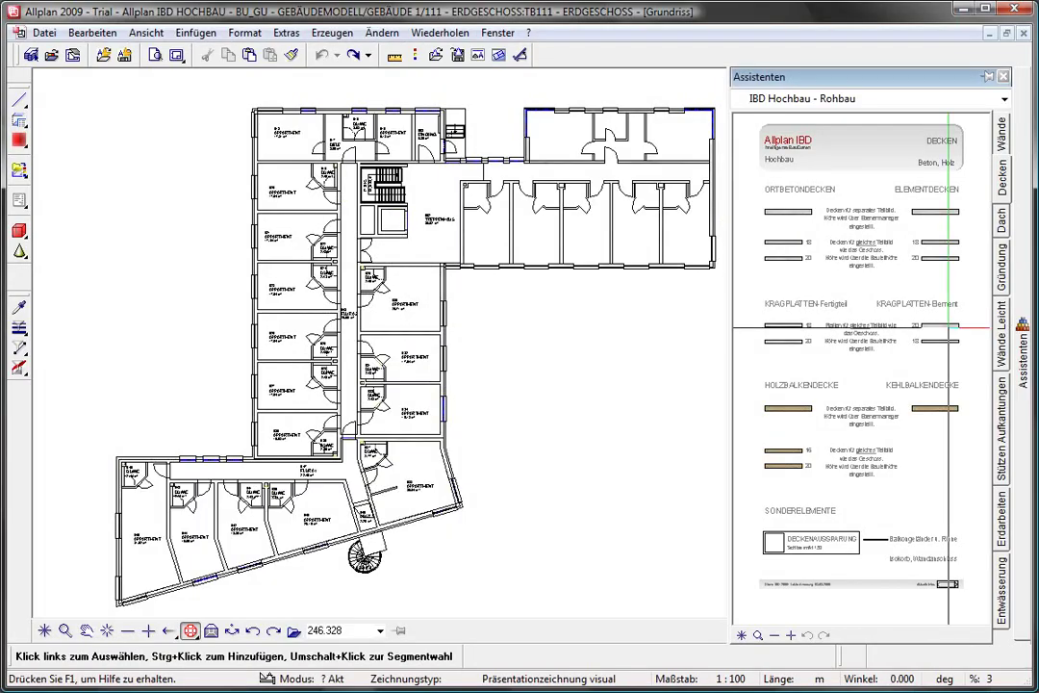
- Place a rectangular Kragplatte by two corner points along the east wing's bottom edge
double_click(949, 327)
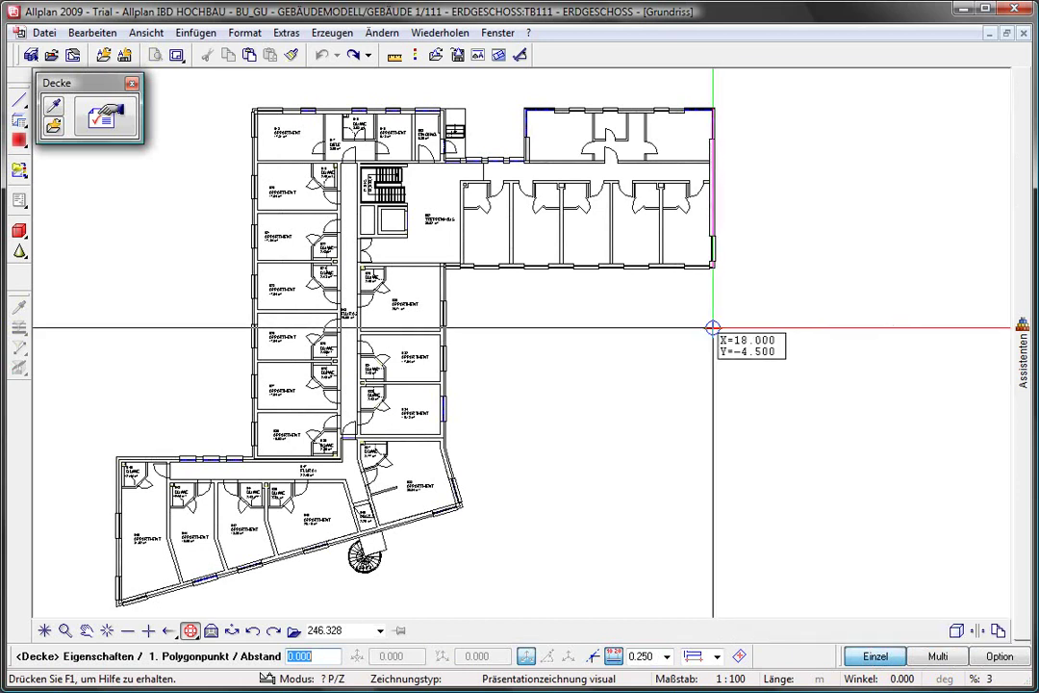
click(473, 268)
click(713, 300)
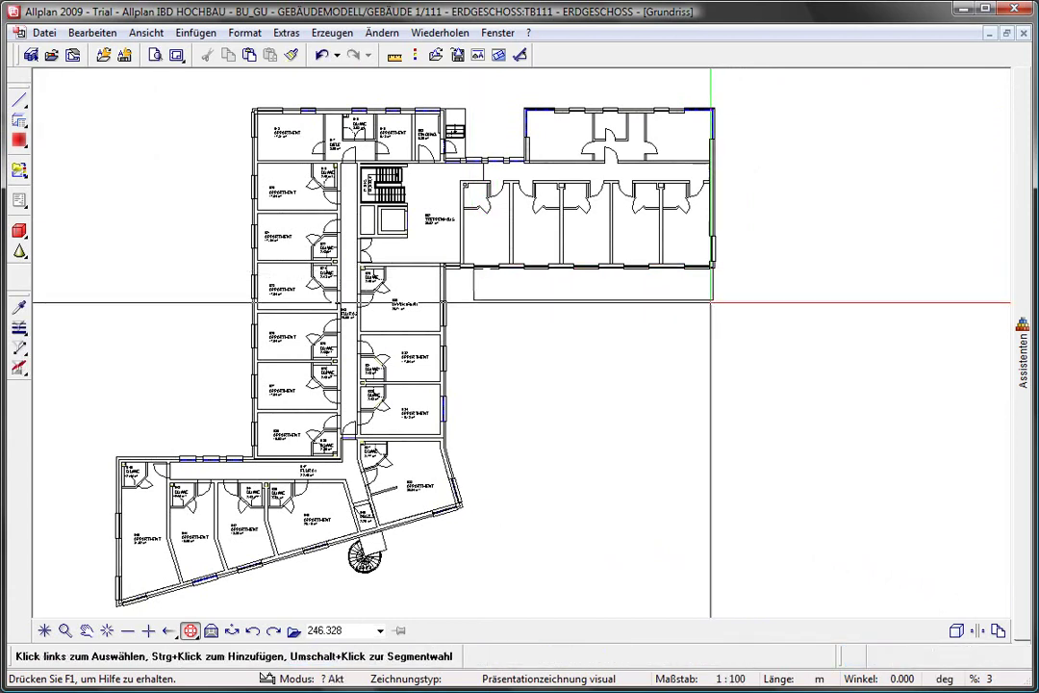
click(714, 296)
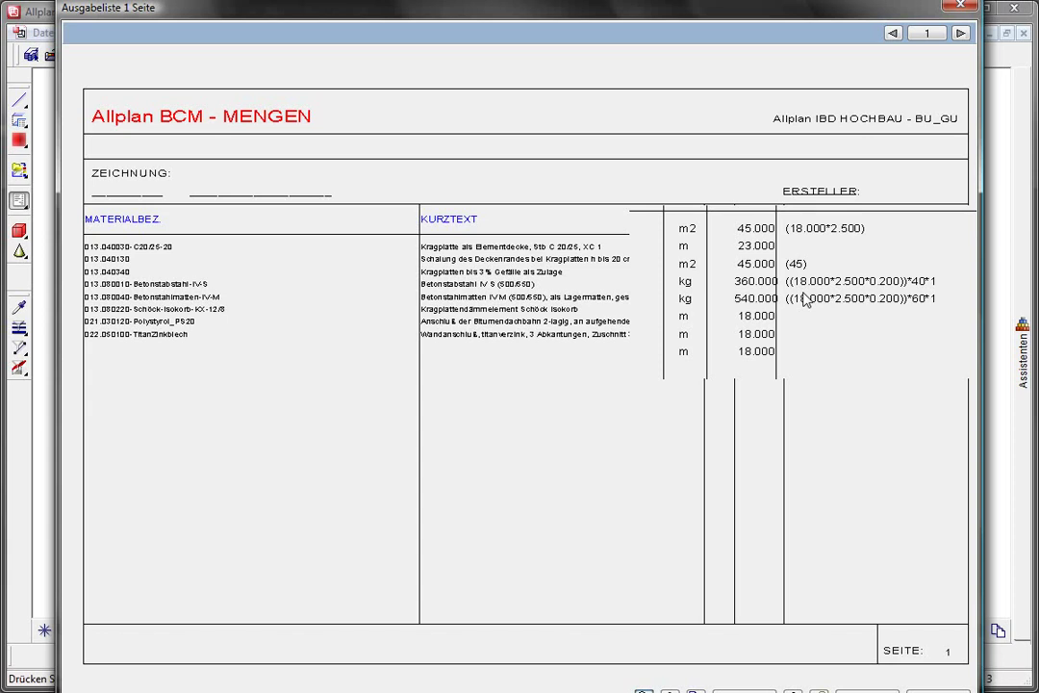
- Close the cantilever slab's quantities report (45.000 m2 slab, 18.000 m Isokorb)
key(Escape)
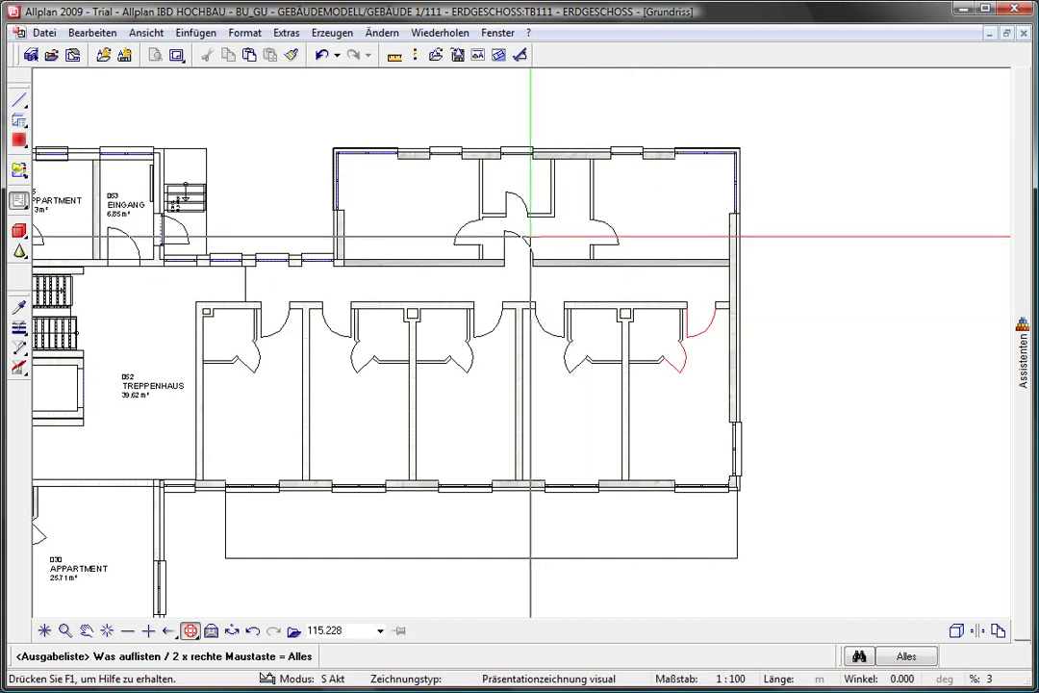
- List the BCM quantities of a steel-frame entrance door in the plan
click(532, 239)
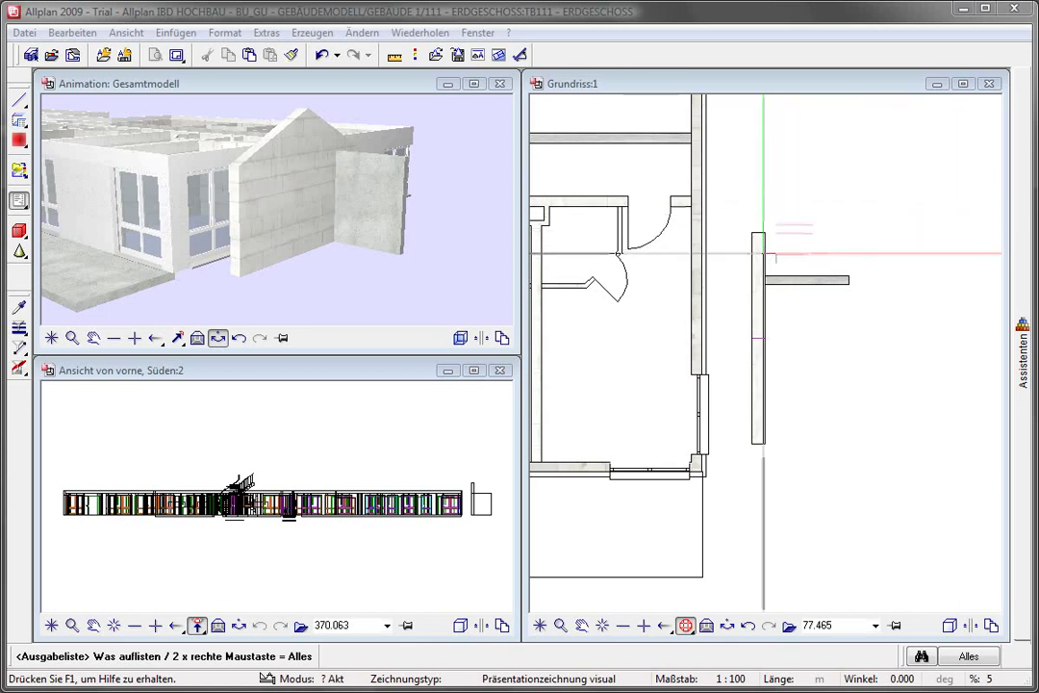
- List the BCM quantities of the gable ring-beam wall in the plan window
click(763, 254)
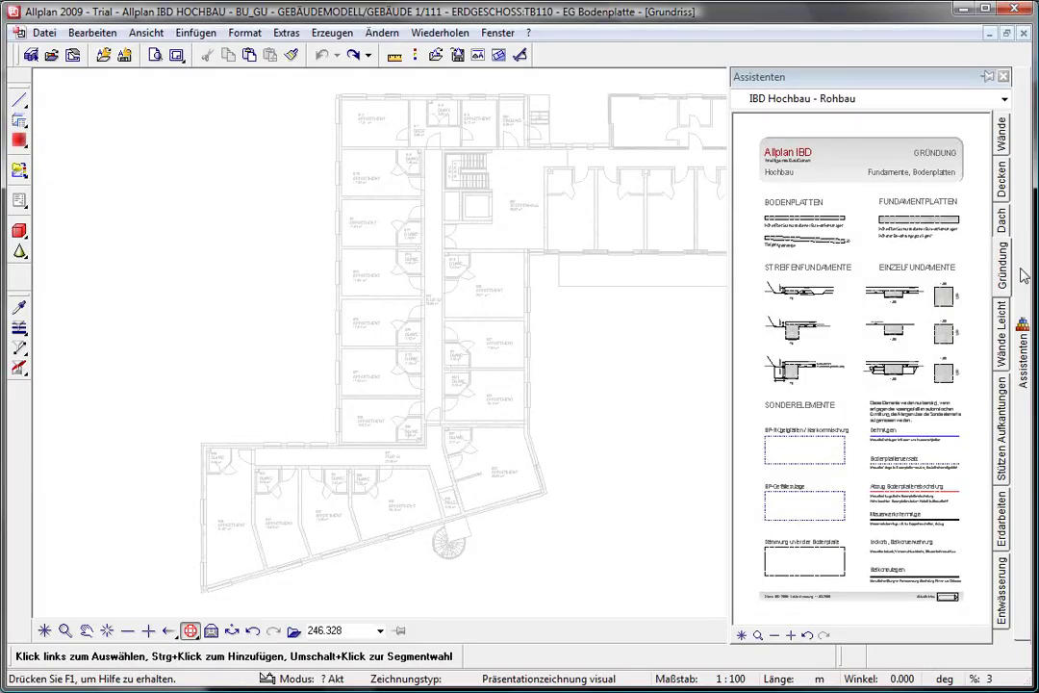
- Draw the floor slab from the Gründung assistant along the full ground-floor perimeter
double_click(829, 215)
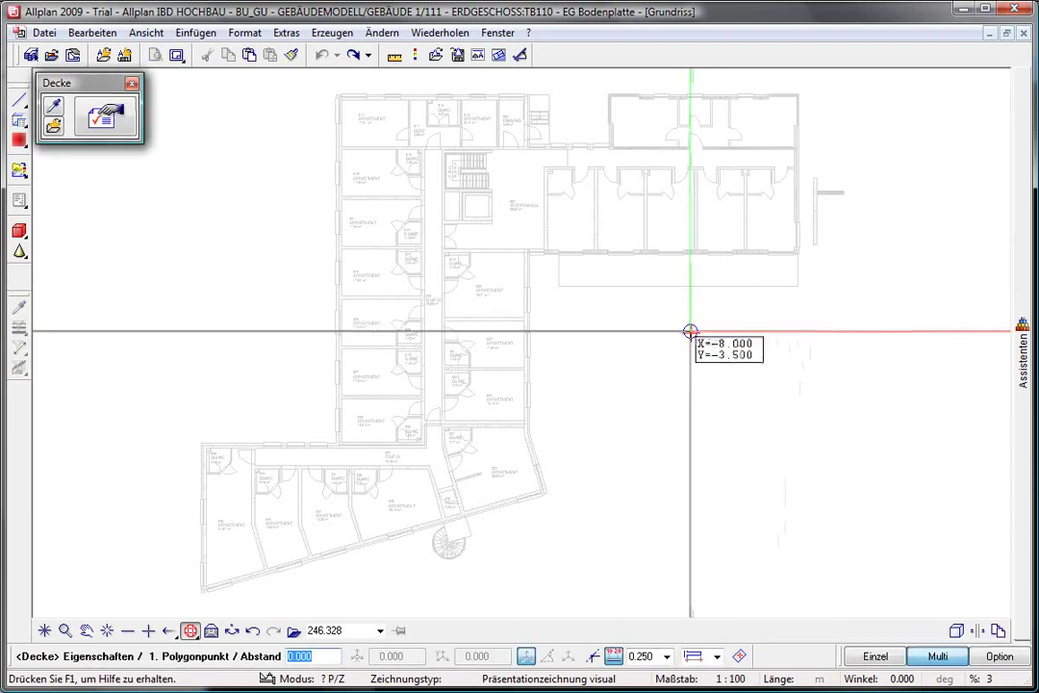
click(799, 174)
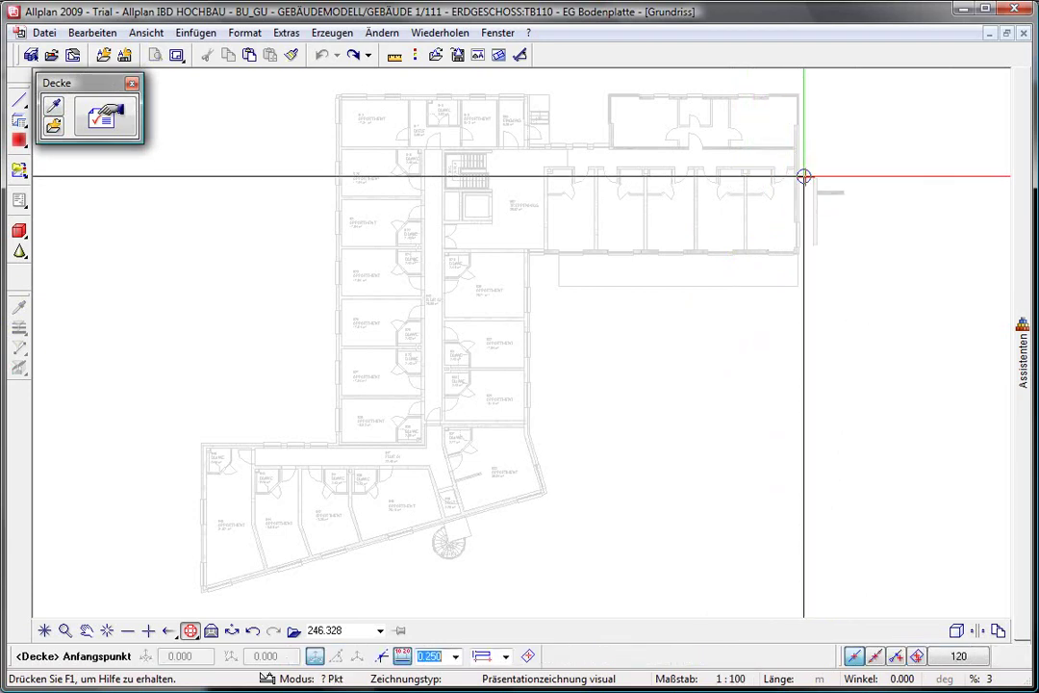
click(916, 656)
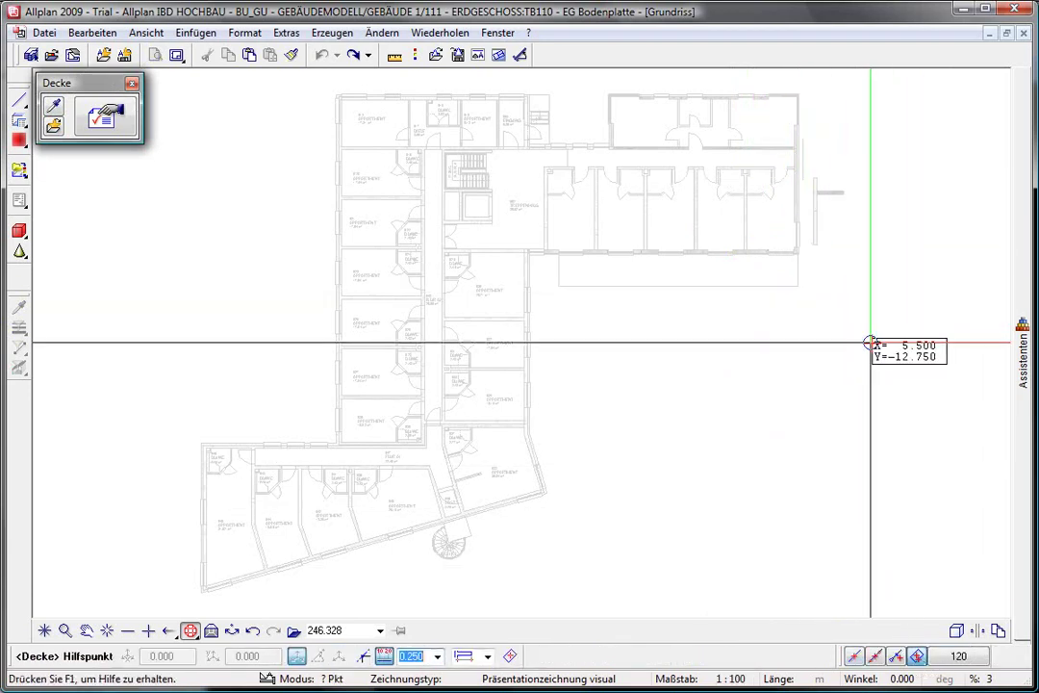
click(840, 136)
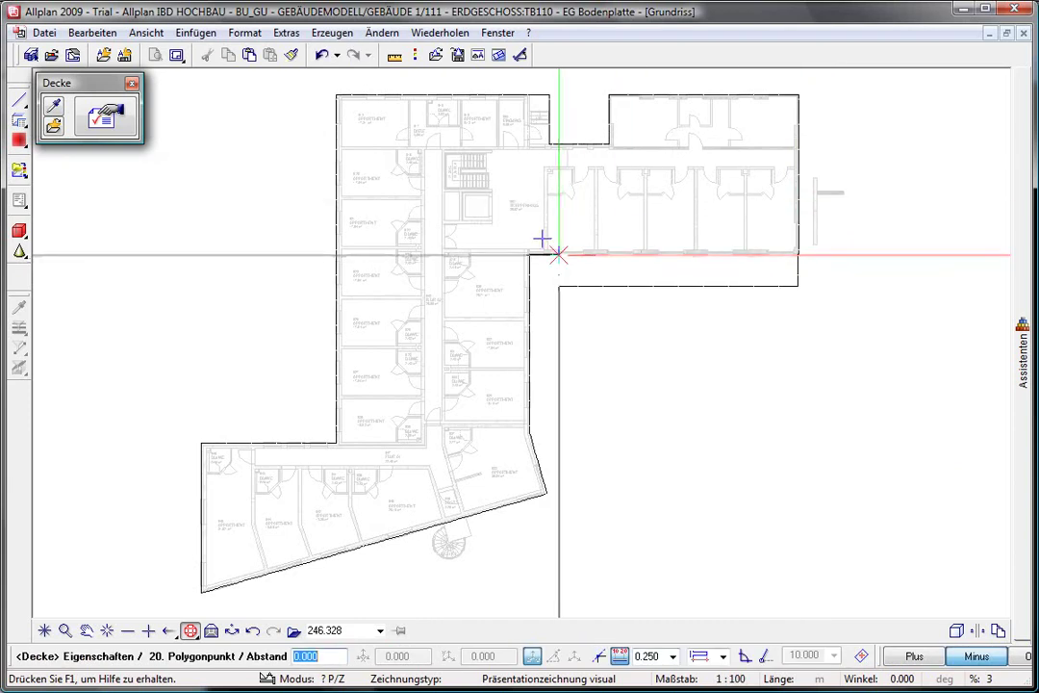
click(775, 296)
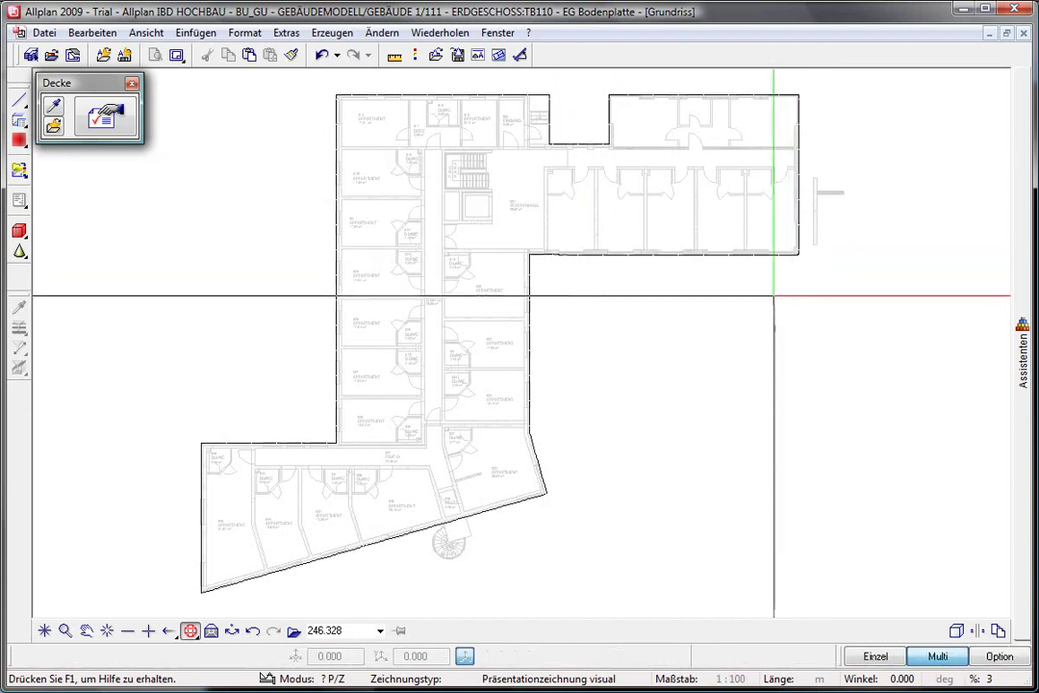
- Generate the '4 Mengen' BCM quantities list for the new floor slab
key(Escape)
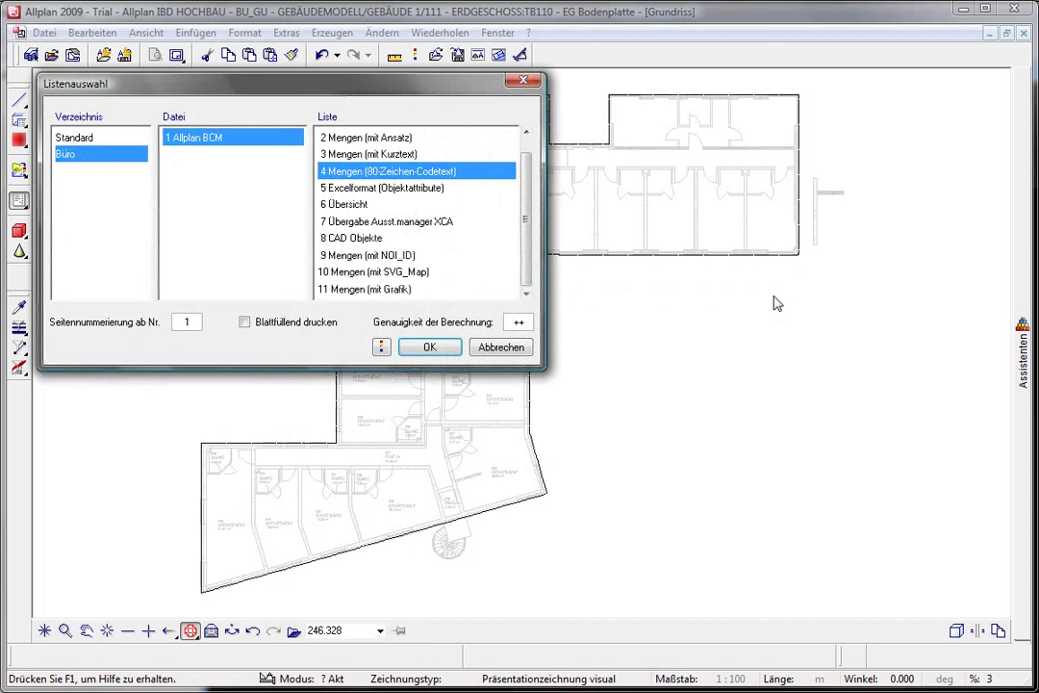
click(460, 346)
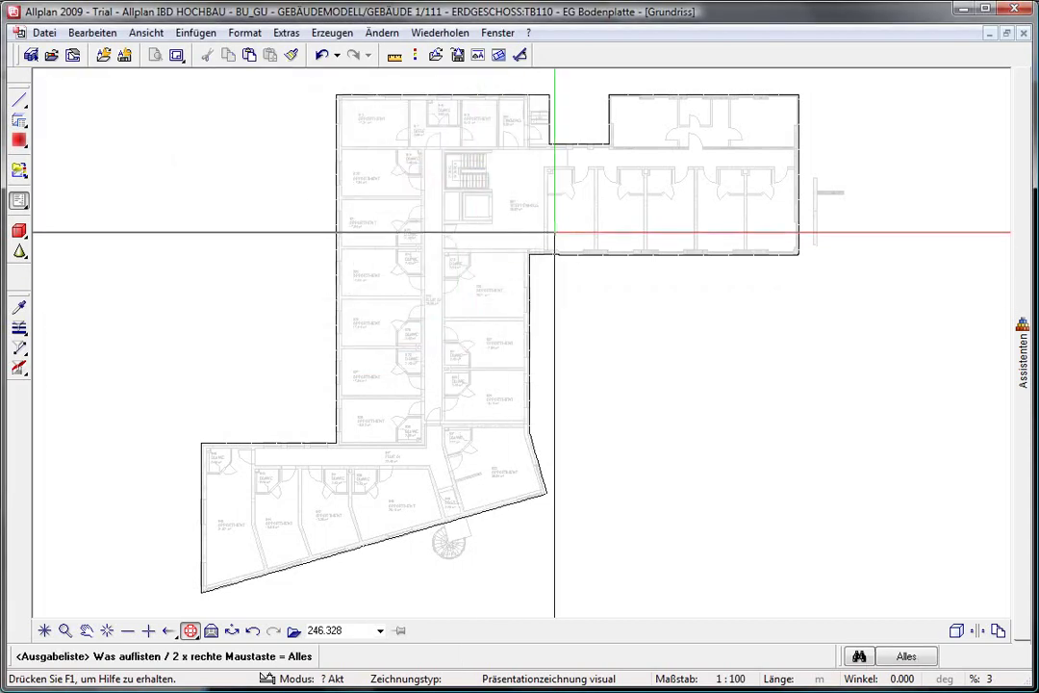
right_click(568, 229)
right_click(569, 229)
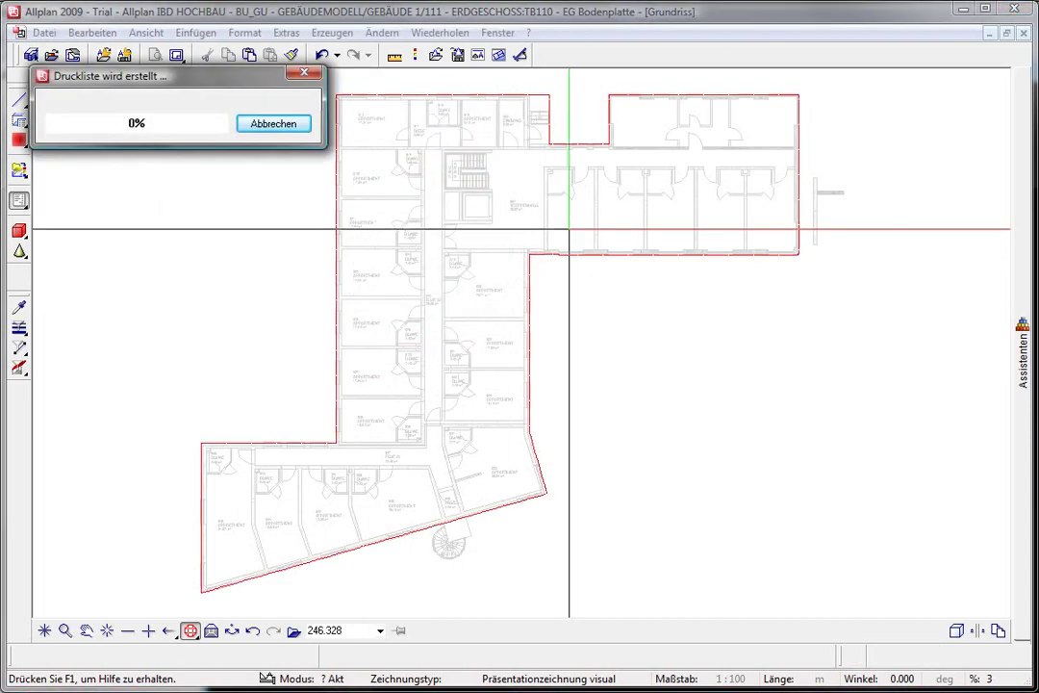